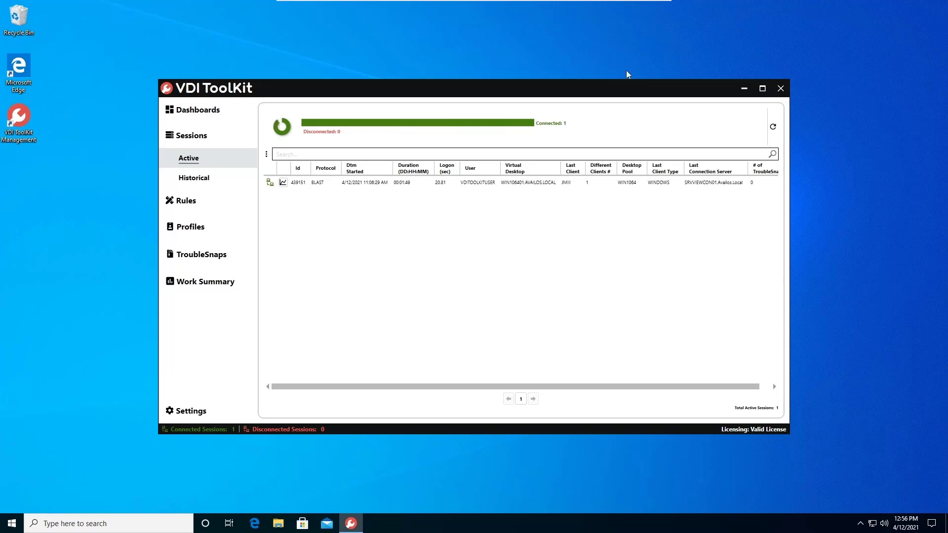
Step: Maximize the VDI ToolKit window and open the Desktop Shortcut rule items
{"action": "left_click", "coordinate": [762, 89]}
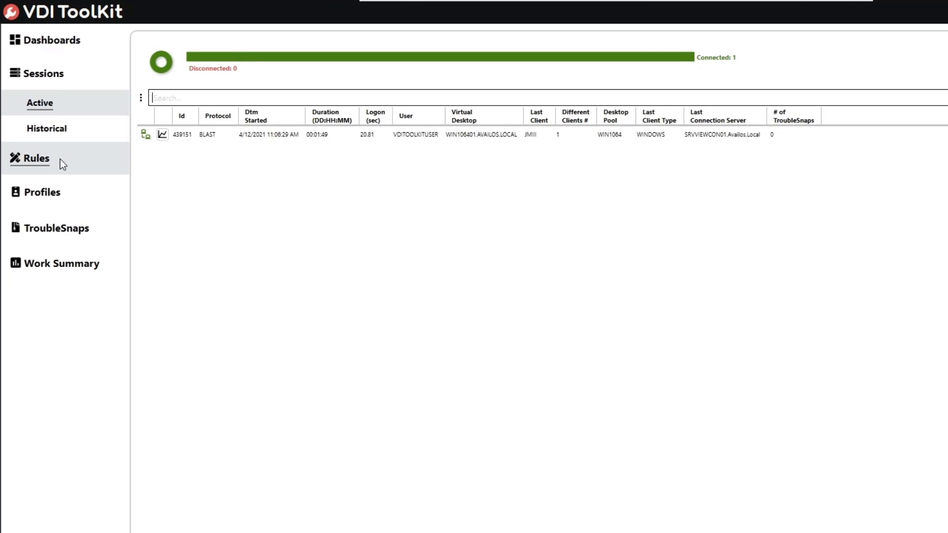
{"action": "left_click", "coordinate": [60, 159]}
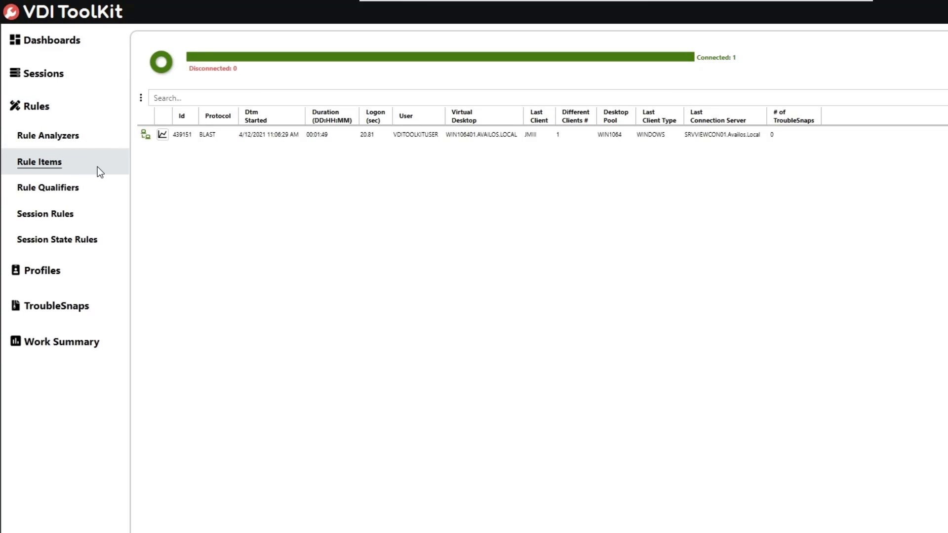
{"action": "left_click", "coordinate": [97, 167]}
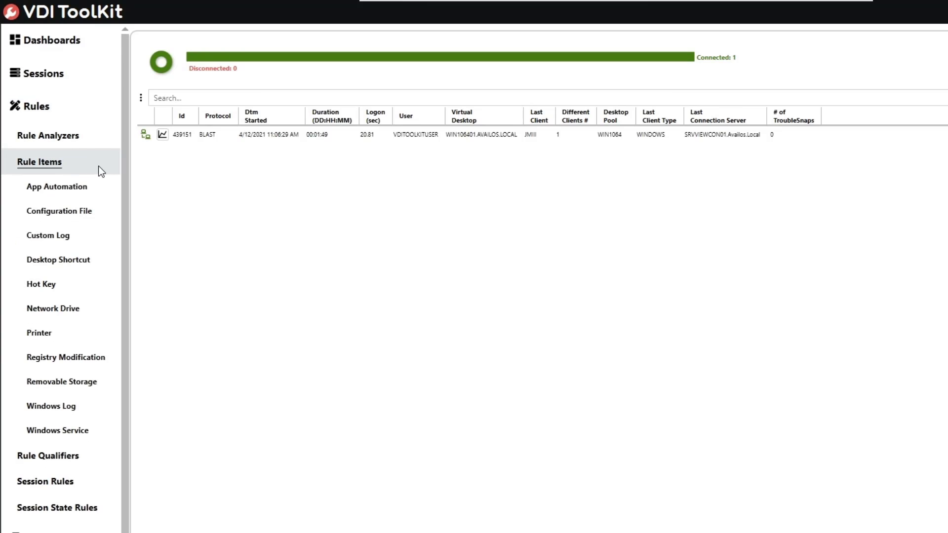
{"action": "left_click", "coordinate": [102, 258]}
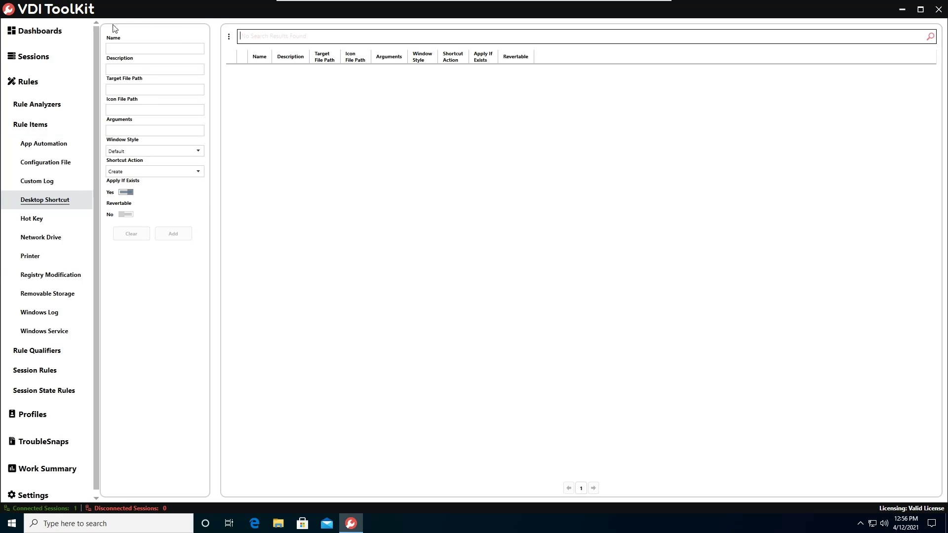
Step: Review the available window style options for a new desktop shortcut item
{"action": "left_click", "coordinate": [192, 70]}
{"action": "left_click", "coordinate": [173, 153]}
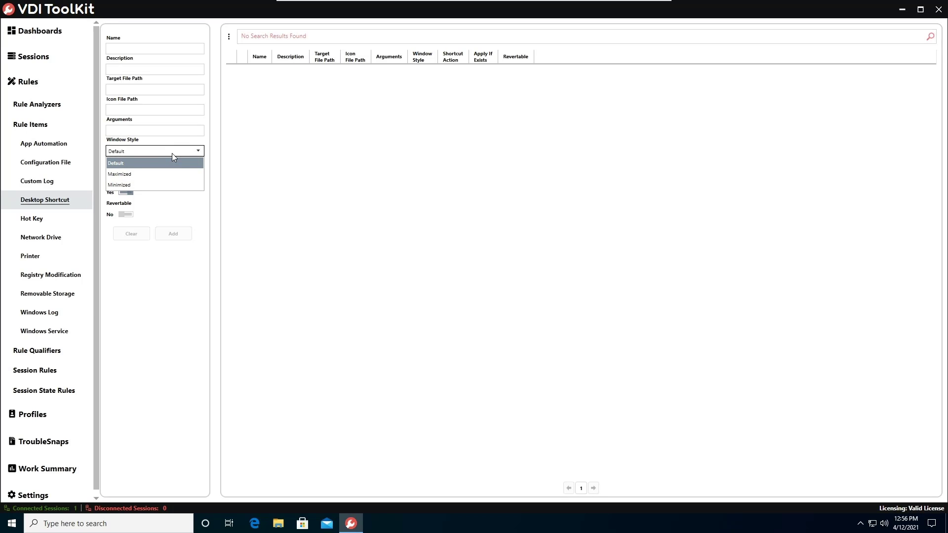
{"action": "left_click", "coordinate": [202, 221]}
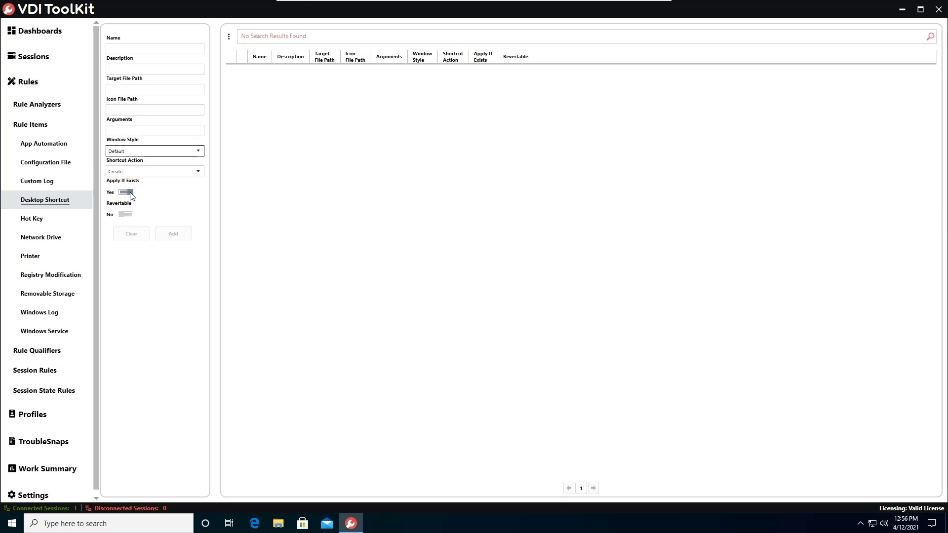
Step: Name the new desktop shortcut item "Notepad" and describe it as "Notepad Shorcut"
{"action": "left_click", "coordinate": [193, 49]}
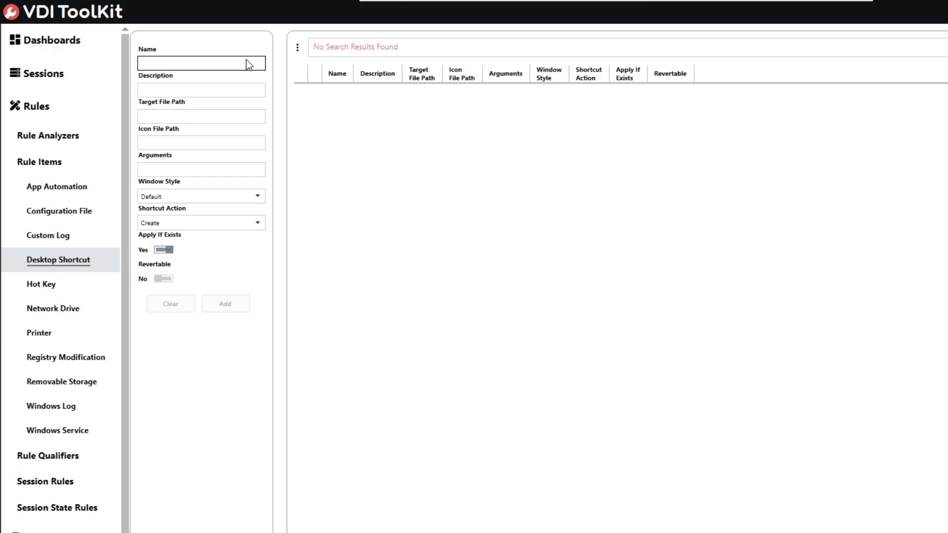
{"action": "type", "text": "Notepad"}
{"action": "key", "text": "Tab"}
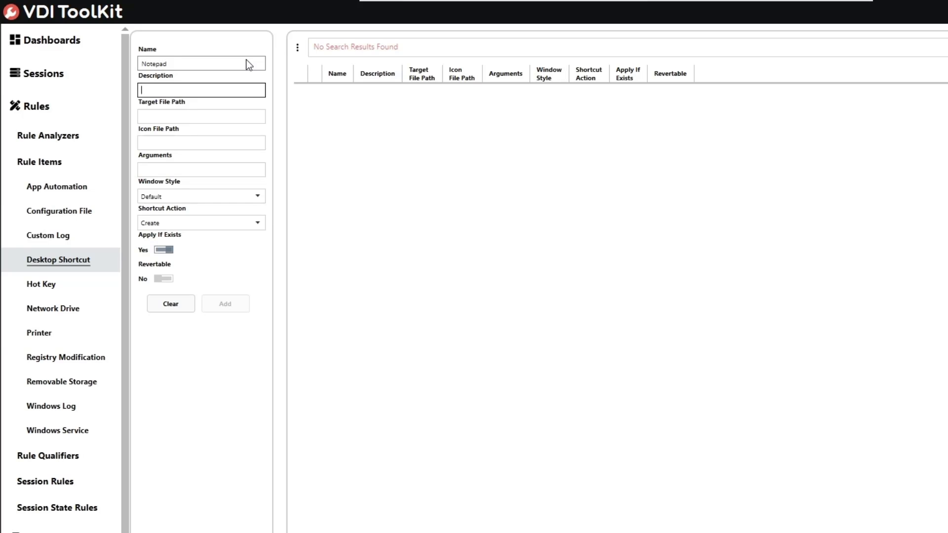
{"action": "type", "text": "Notepad Shortcut"}
{"action": "key", "text": "Tab"}
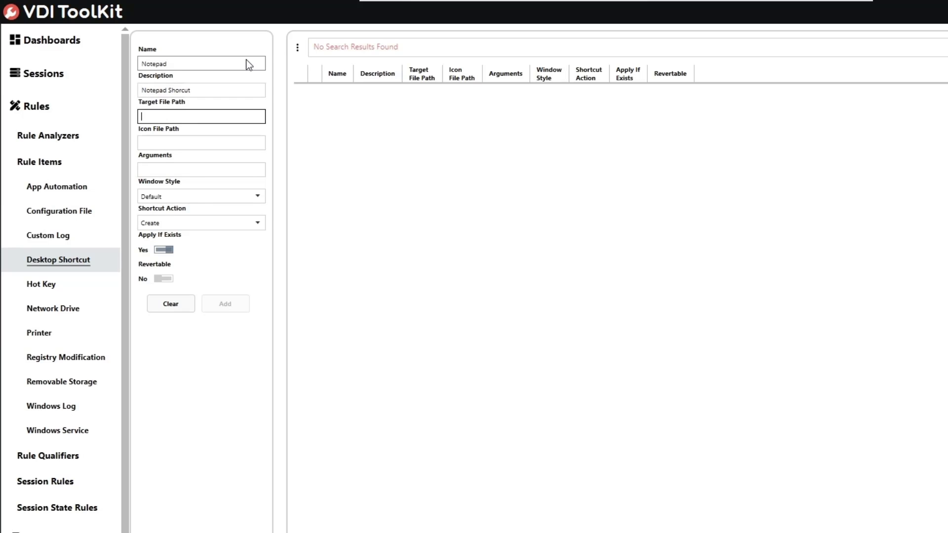
Step: Set the shortcut's target file path to C:\Windows\System32\notepad.exe, leaving the icon file path and arguments empty
{"action": "type", "text": "C:\\Windows\\System32\\"}
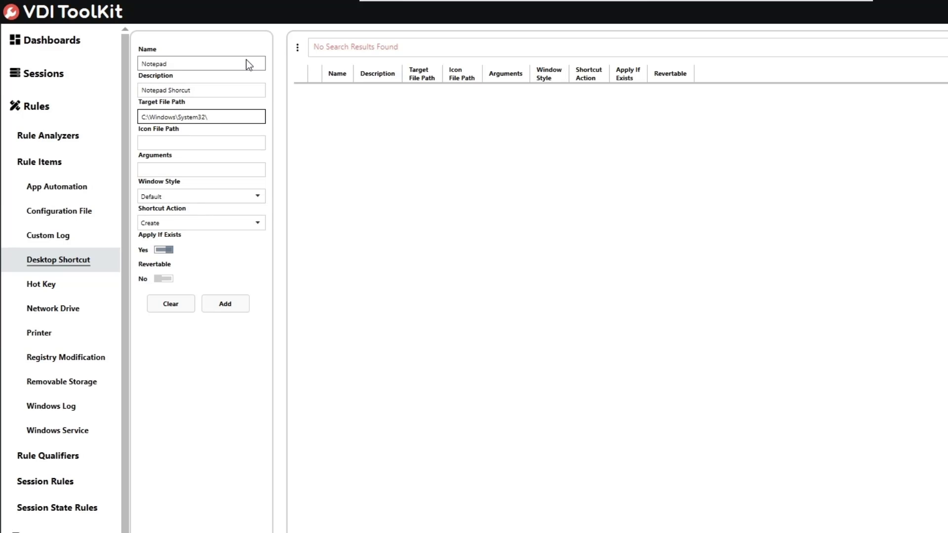
{"action": "type", "text": "notepad.exe"}
{"action": "key", "text": "Tab"}
{"action": "key", "text": "Tab"}
{"action": "key", "text": "Tab"}
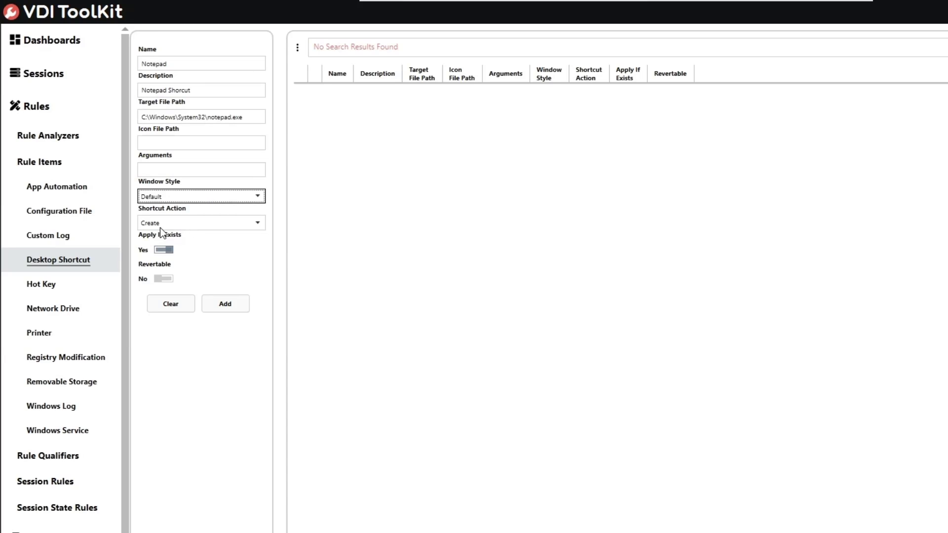
Step: Keep the shortcut action as Create, add the Notepad shortcut item, and refresh the item list
{"action": "left_click", "coordinate": [188, 223]}
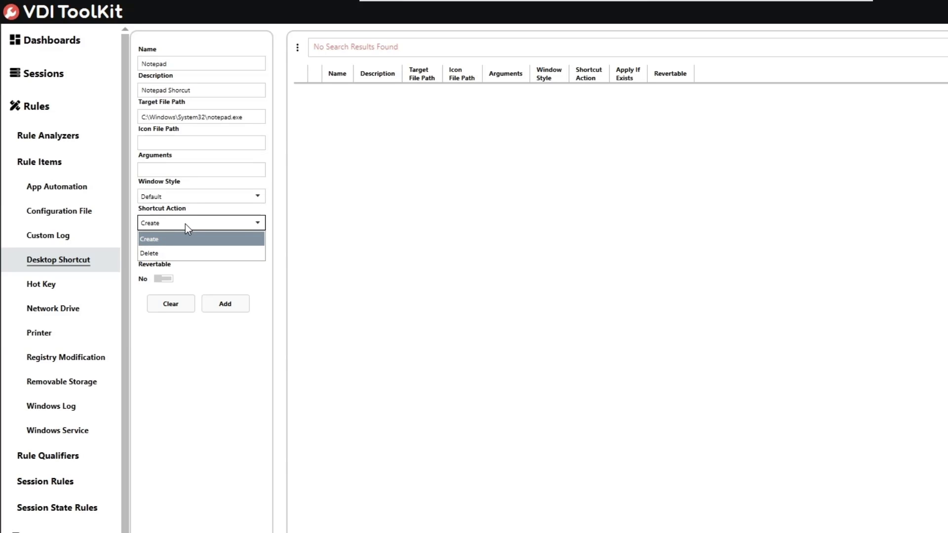
{"action": "left_click", "coordinate": [220, 228]}
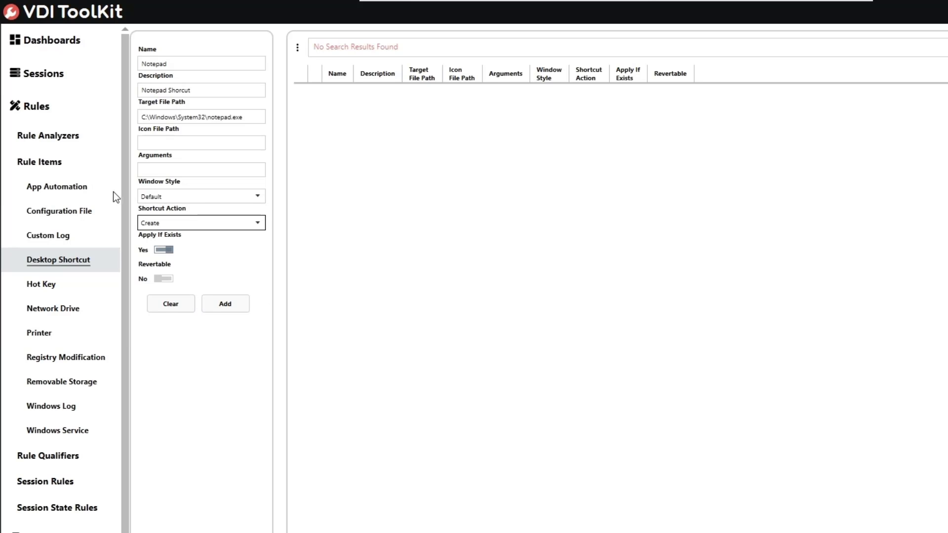
{"action": "left_click", "coordinate": [214, 301]}
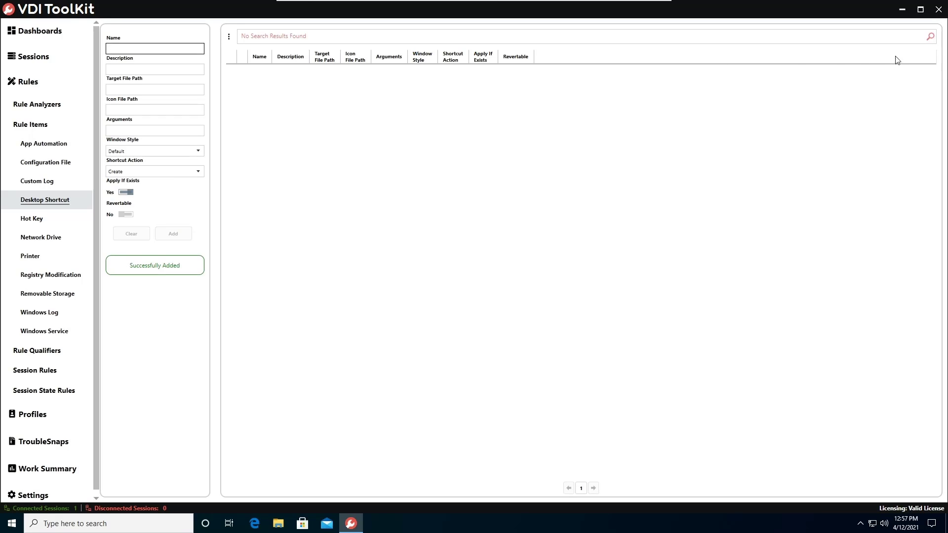
{"action": "left_click", "coordinate": [927, 42]}
{"action": "left_click", "coordinate": [928, 39]}
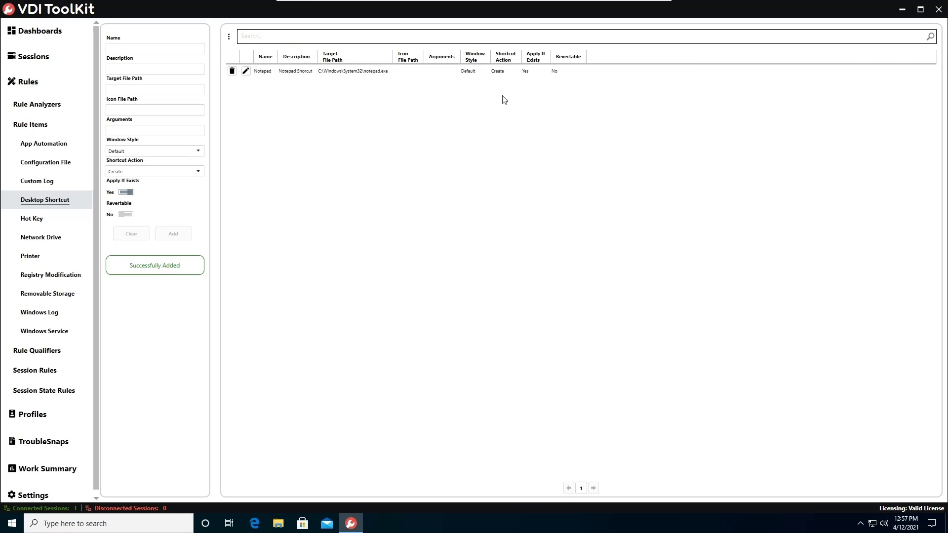
{"action": "left_click", "coordinate": [320, 74]}
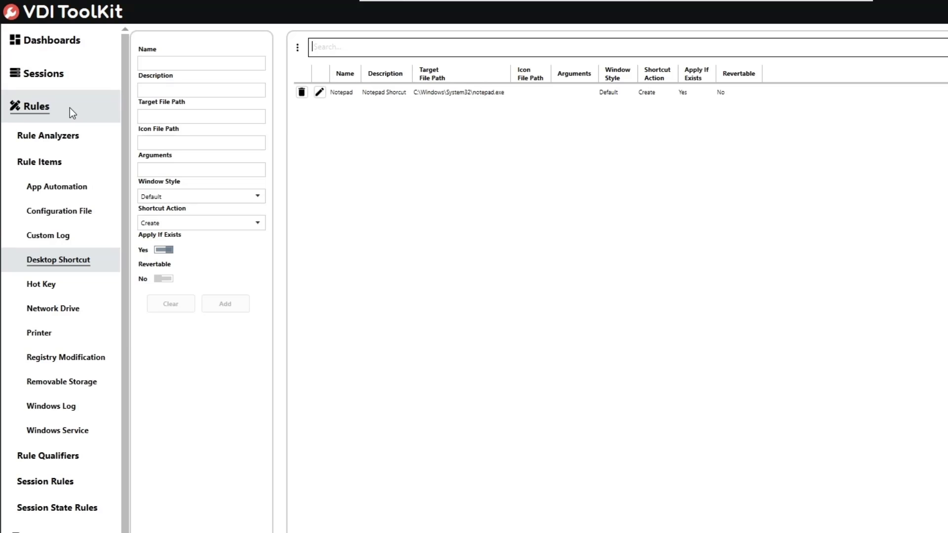
Step: Open the Desktop Shortcut session rules and name a new rule "Test Desktop Shorcut Rule"
{"action": "left_click", "coordinate": [91, 477]}
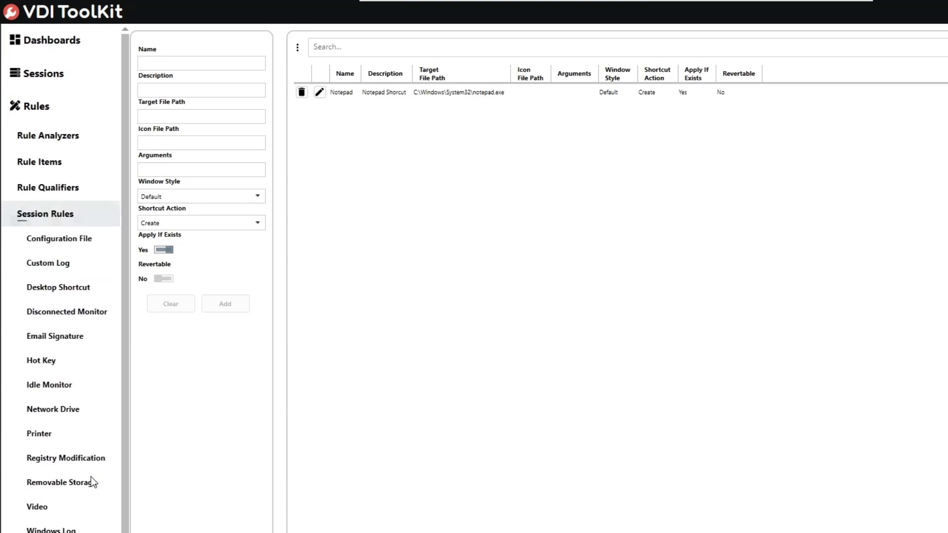
{"action": "left_click", "coordinate": [102, 286]}
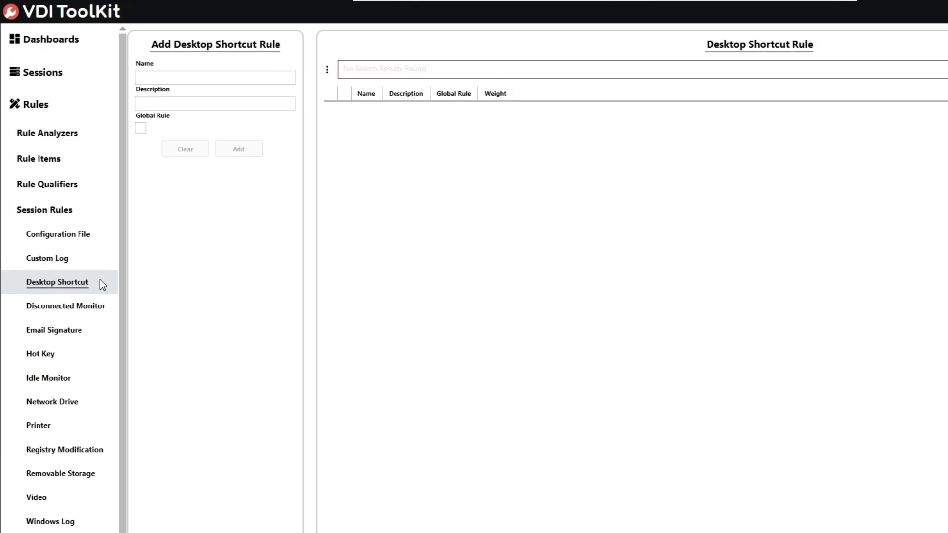
{"action": "left_click", "coordinate": [140, 61]}
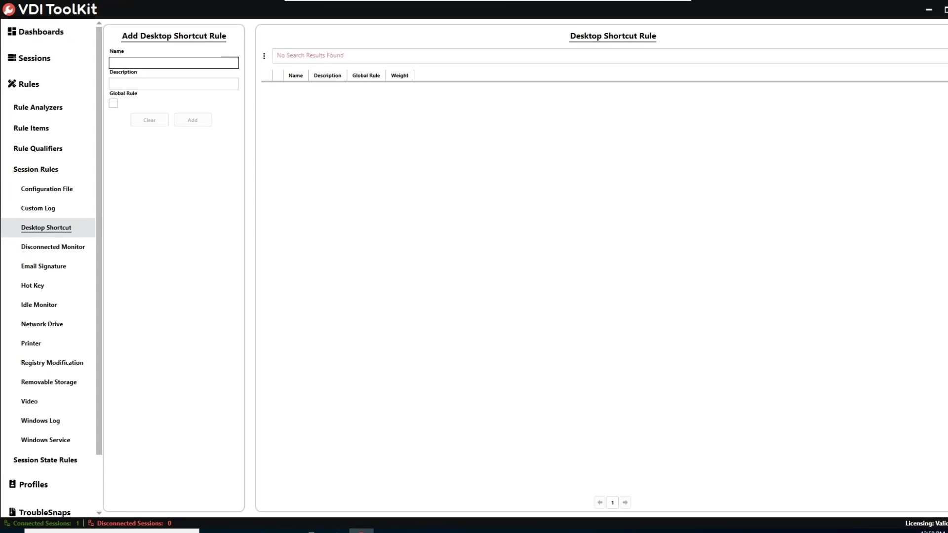
{"action": "type", "text": "Tes"}
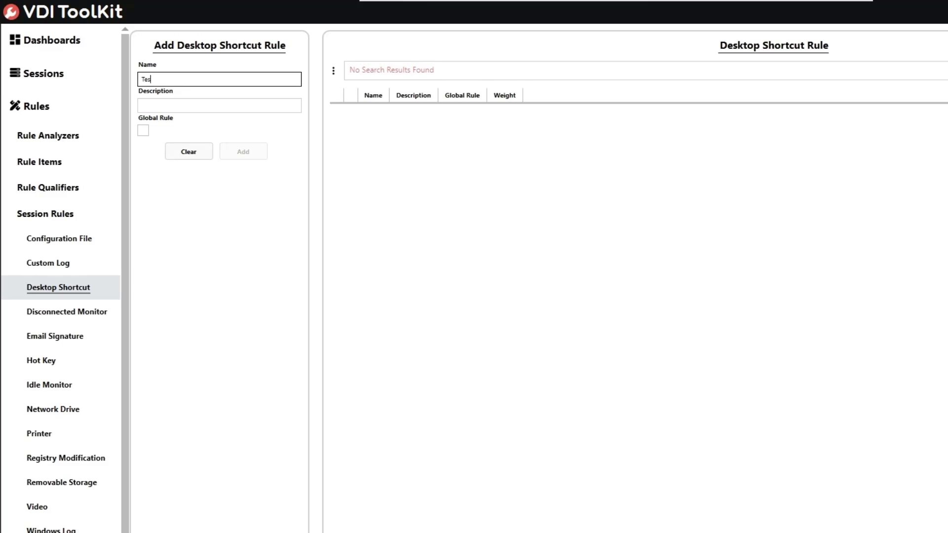
{"action": "type", "text": "t Desktop Shorcut Rule"}
{"action": "key", "text": "Tab"}
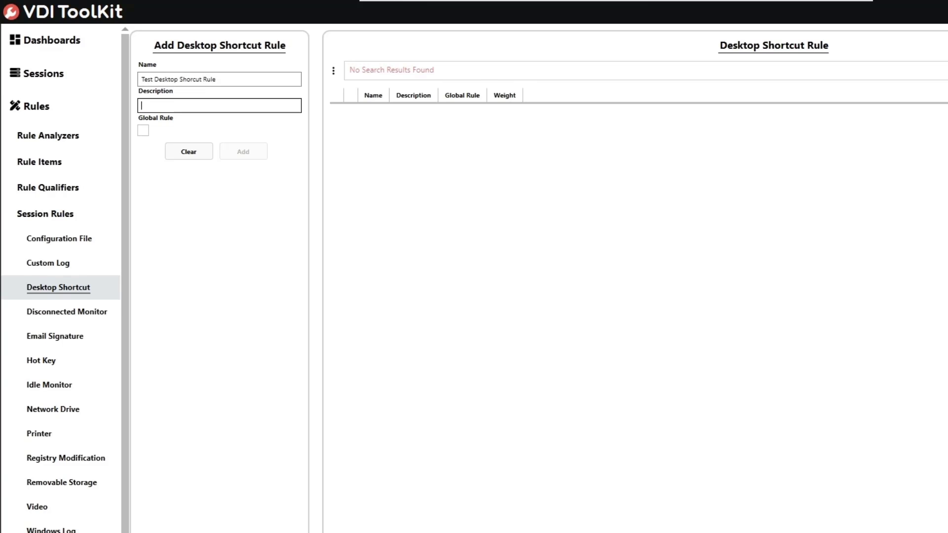
Step: Describe the rule as "Test Desktop Shortcut Rule" and add it as a non-global rule
{"action": "type", "text": "Test Desktop Shortcut Rule"}
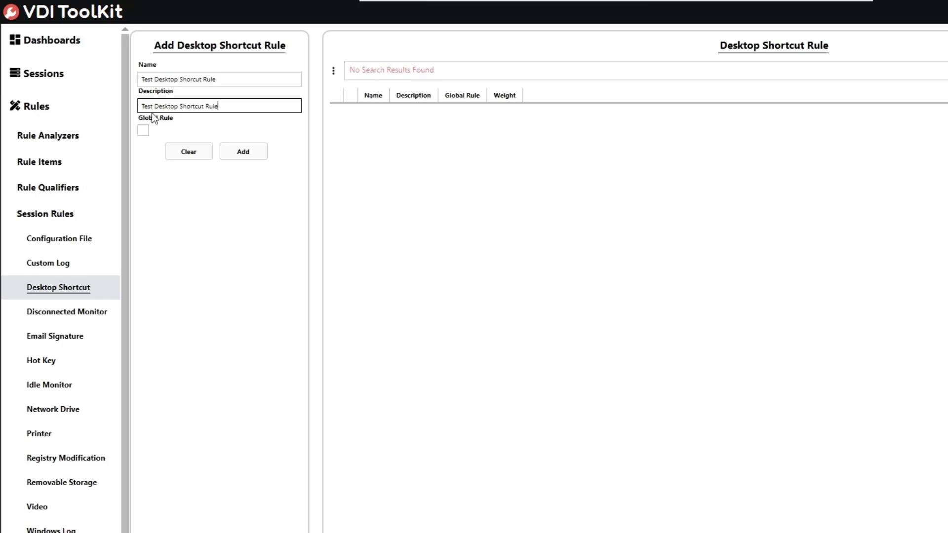
{"action": "left_click", "coordinate": [247, 159]}
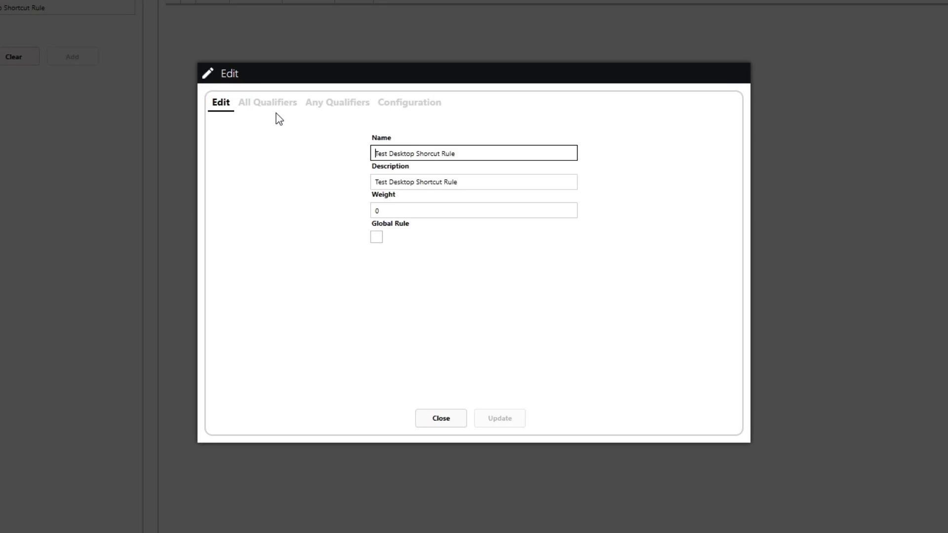
Step: Search the Active Directory users for "vditoolk" and add vditoolkituser to the rule's Any Qualifiers
{"action": "left_click", "coordinate": [339, 108]}
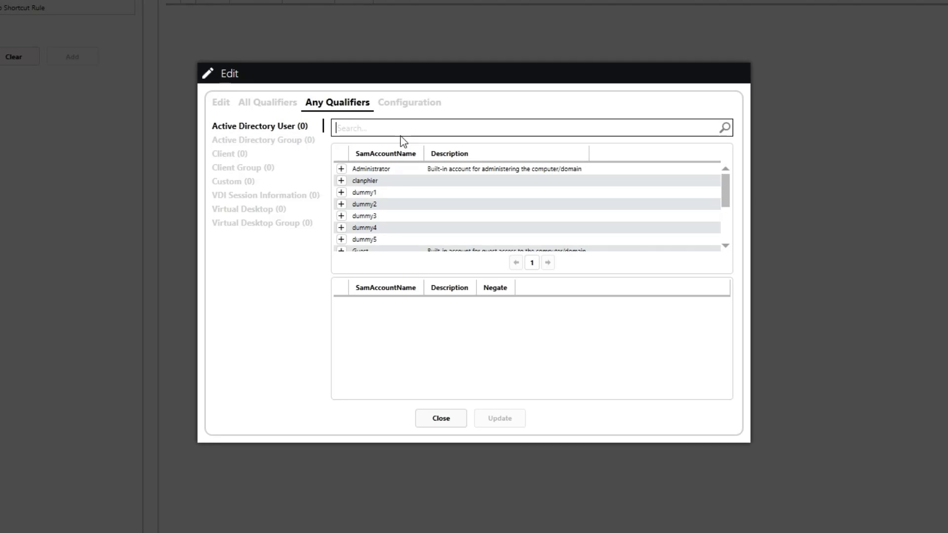
{"action": "type", "text": "vdi"}
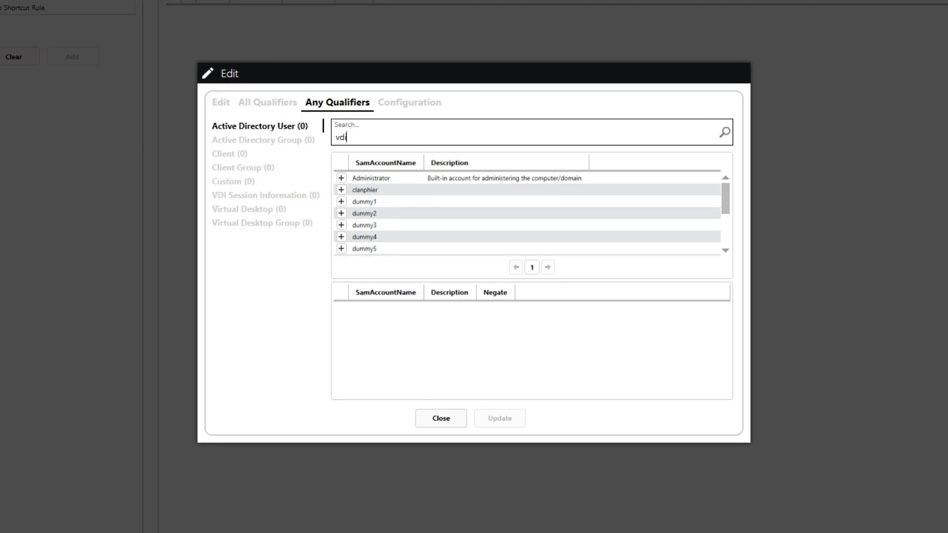
{"action": "type", "text": "toolk"}
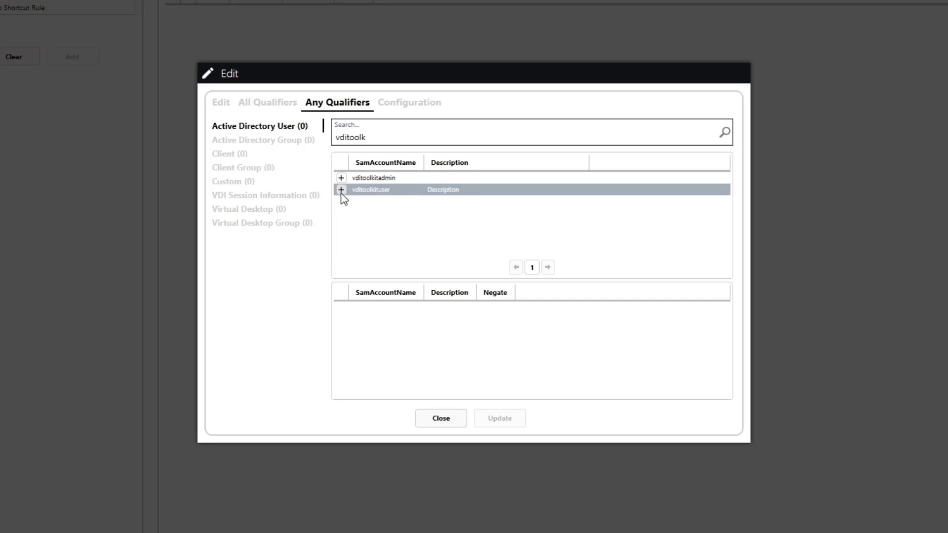
{"action": "left_click", "coordinate": [342, 190]}
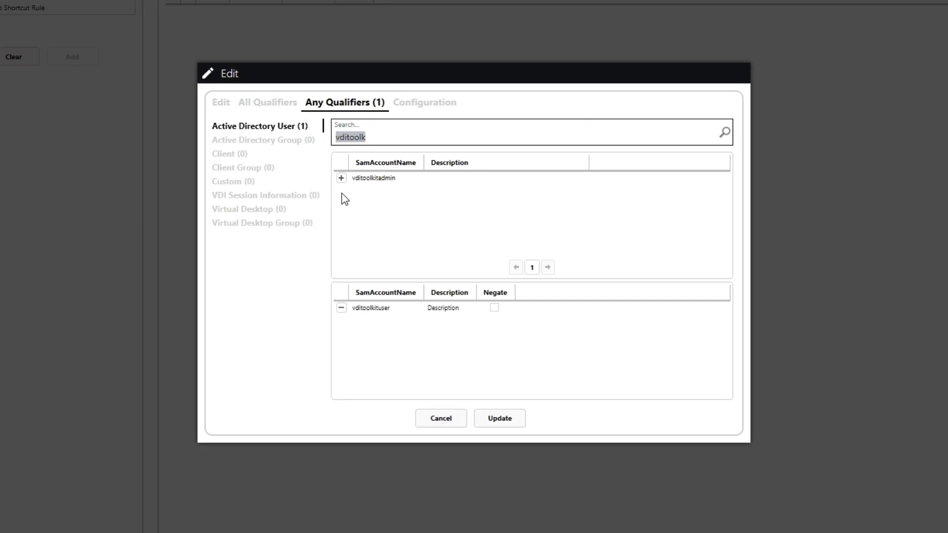
Step: Assign the Notepad shortcut to the rule's configuration, save the rule, and refresh the rule list
{"action": "left_click", "coordinate": [437, 108]}
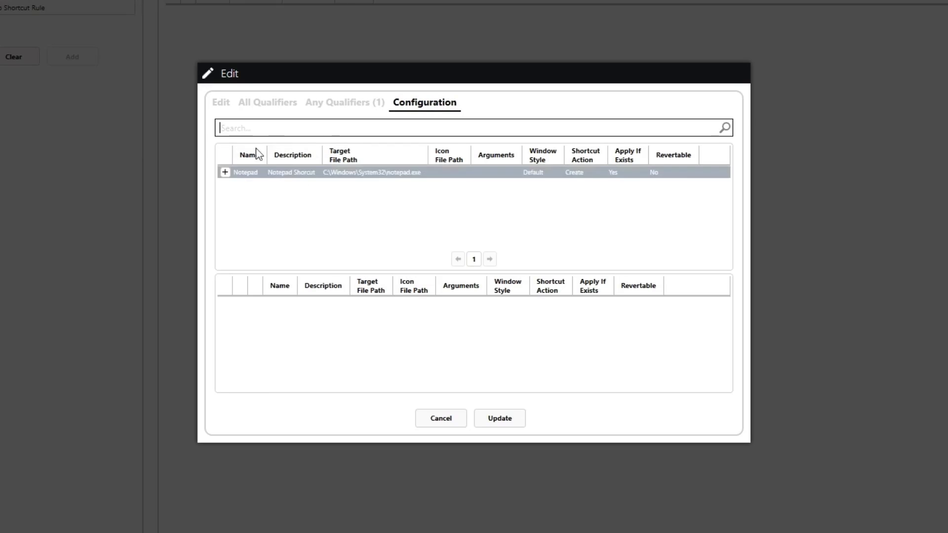
{"action": "left_click", "coordinate": [225, 173]}
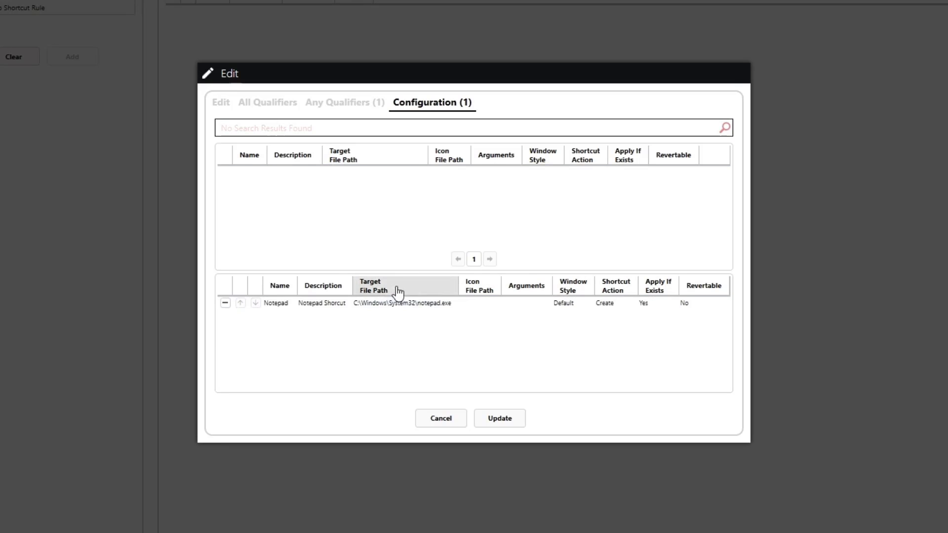
{"action": "left_click", "coordinate": [493, 420]}
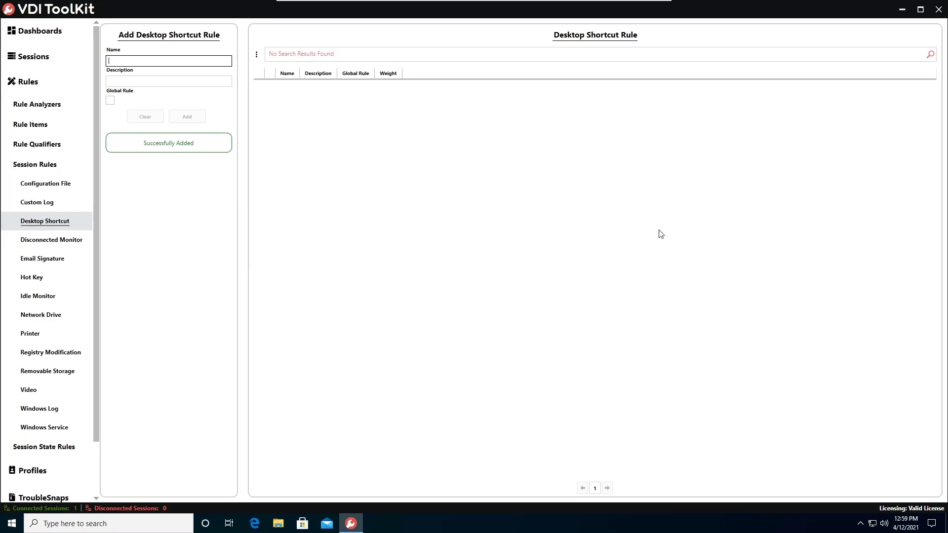
{"action": "left_click", "coordinate": [904, 58]}
{"action": "left_click", "coordinate": [931, 56]}
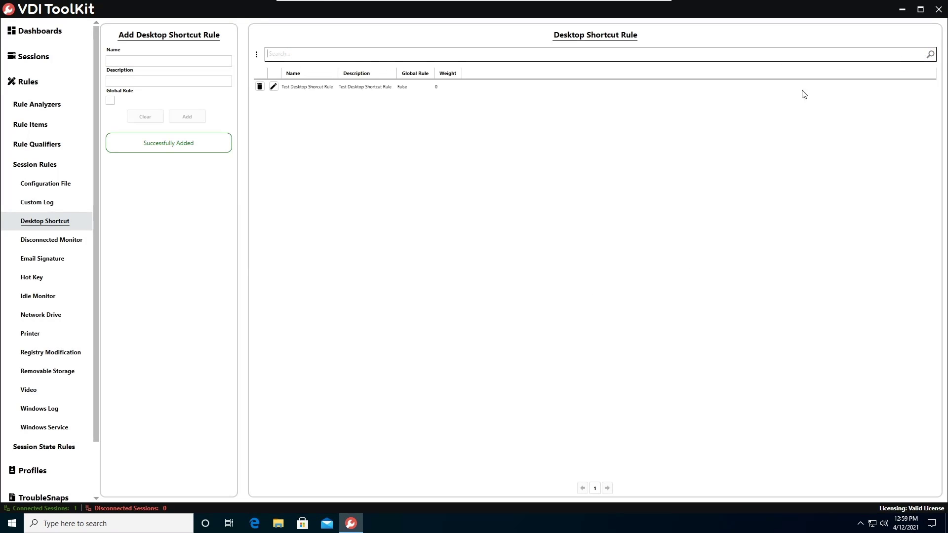
{"action": "left_click", "coordinate": [427, 91]}
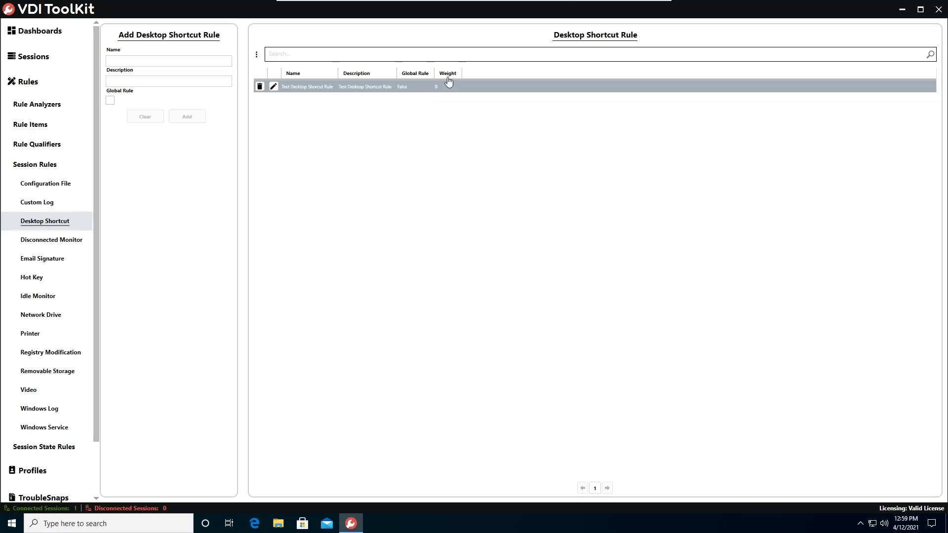
Step: Minimize the remote management session, switch to VMware Horizon Client, and connect to the view.availos.local server
{"action": "mouse_move", "coordinate": [581, 4]}
{"action": "left_click", "coordinate": [624, 7]}
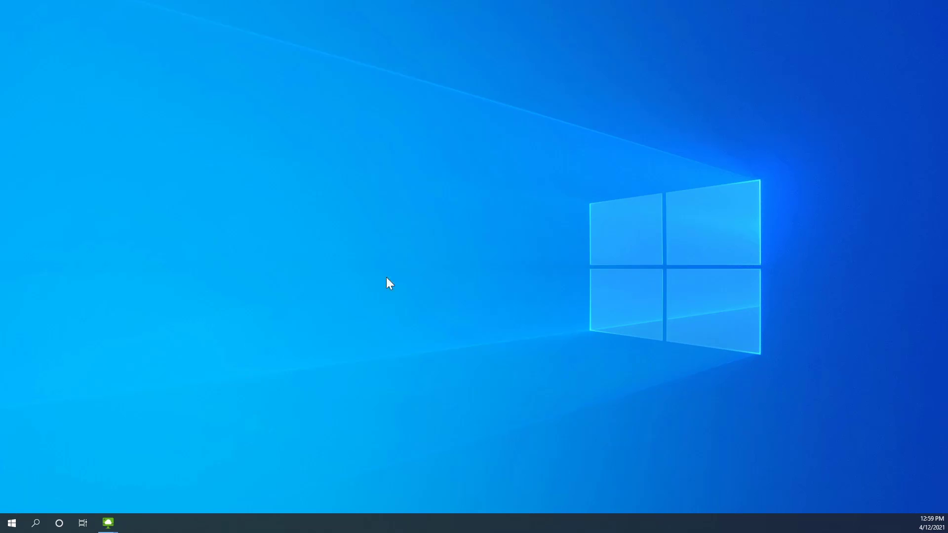
{"action": "mouse_move", "coordinate": [109, 521]}
{"action": "left_click", "coordinate": [148, 500]}
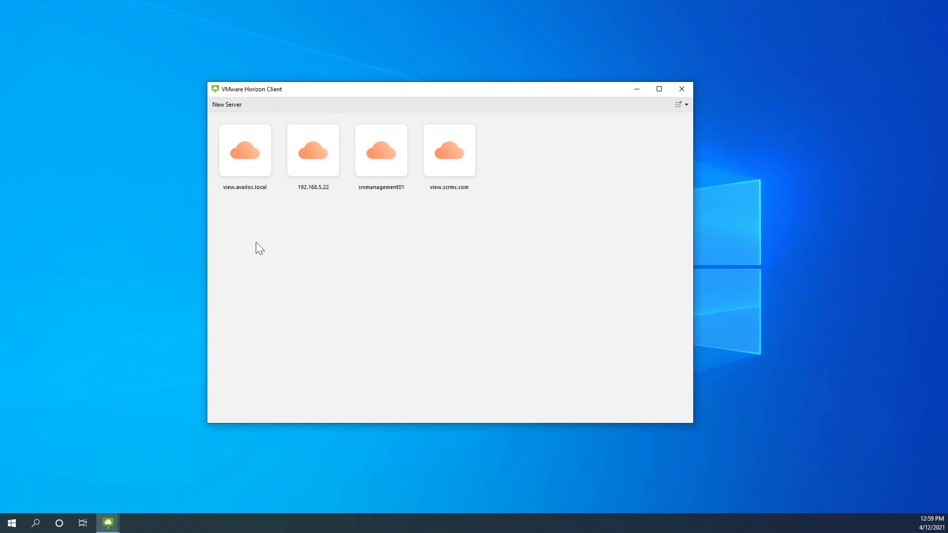
{"action": "double_click", "coordinate": [255, 173]}
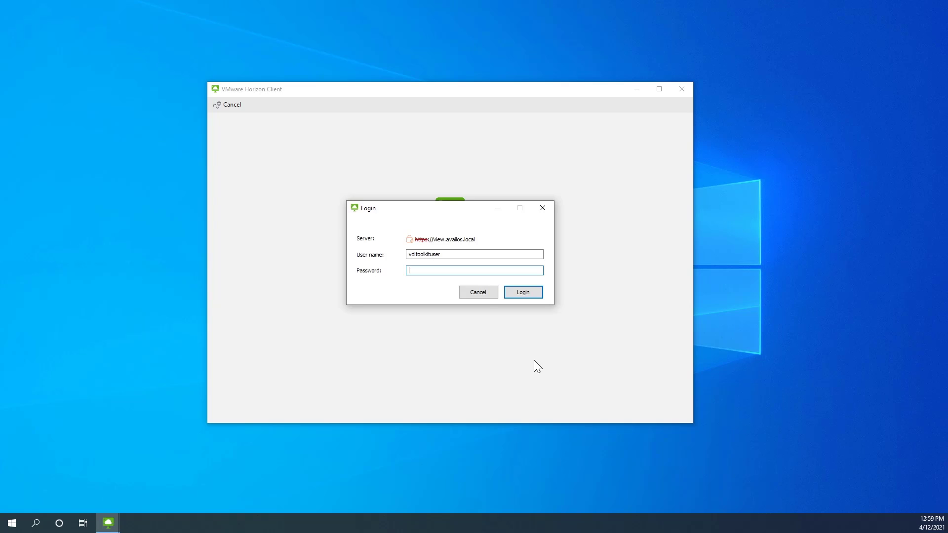
Step: Log in by entering the account password and launch the Win1064 virtual desktop
{"action": "type", "text": "***********"}
{"action": "key", "text": "Return"}
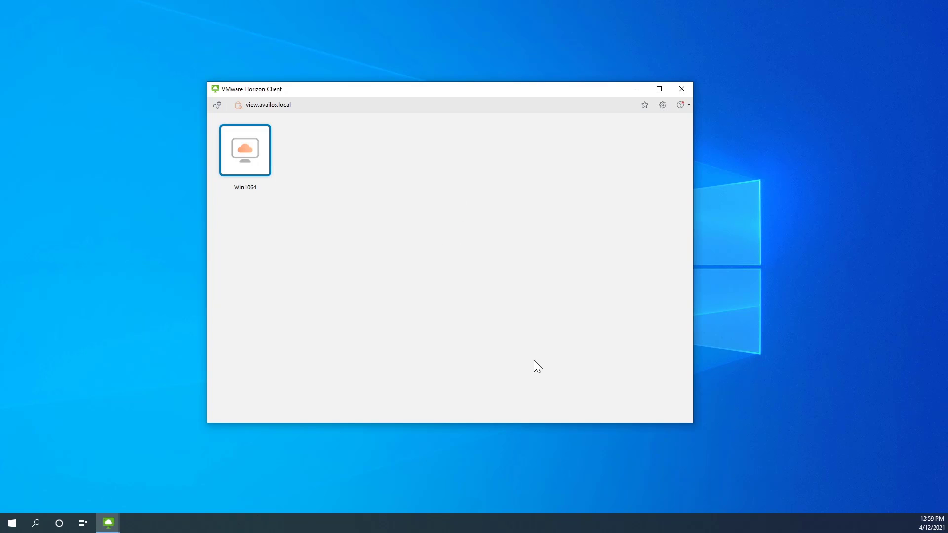
{"action": "double_click", "coordinate": [246, 168]}
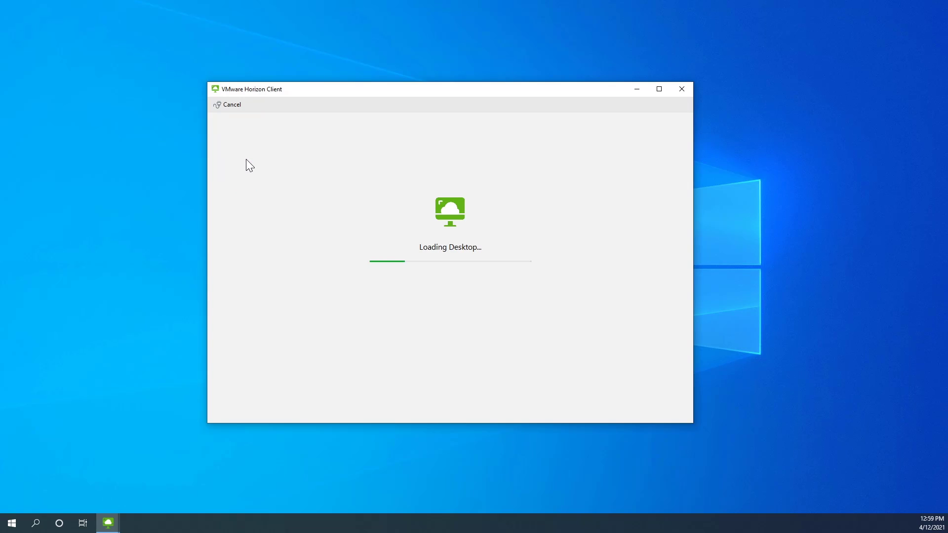